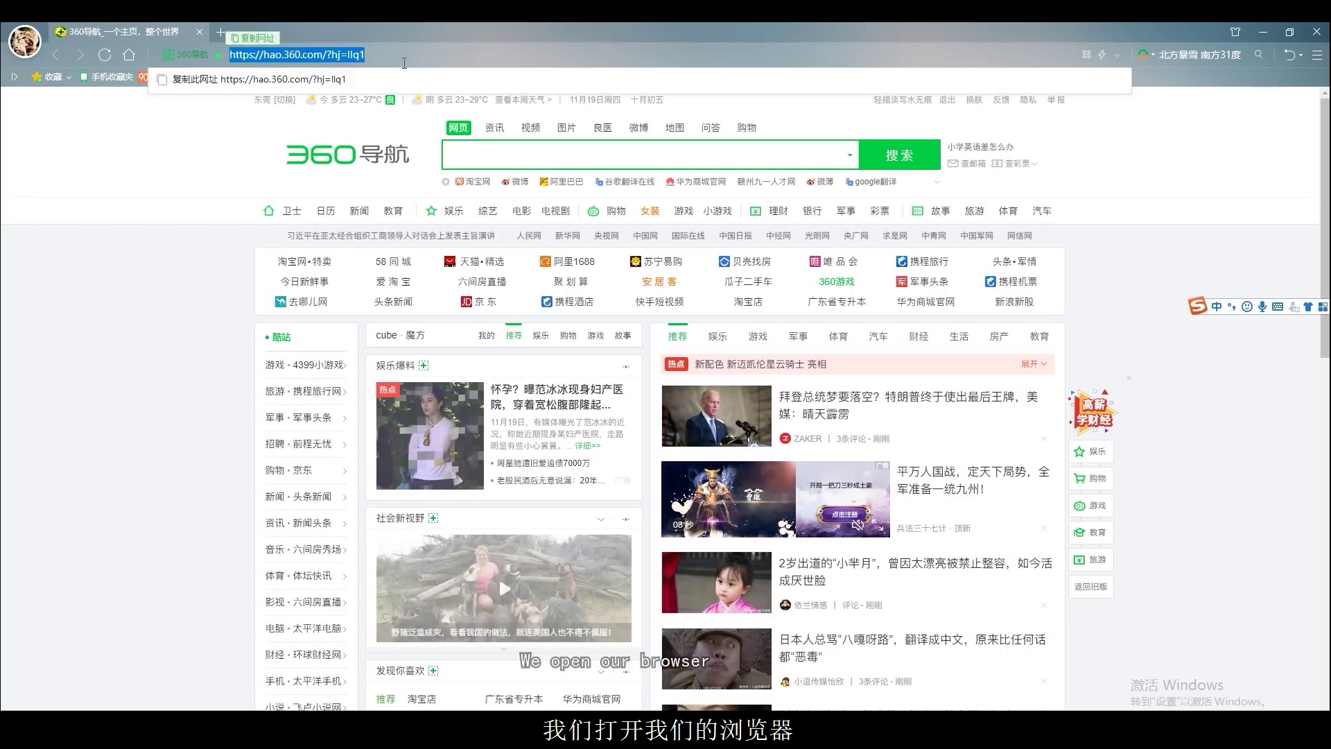
{"action": "type", "text": "ww."}
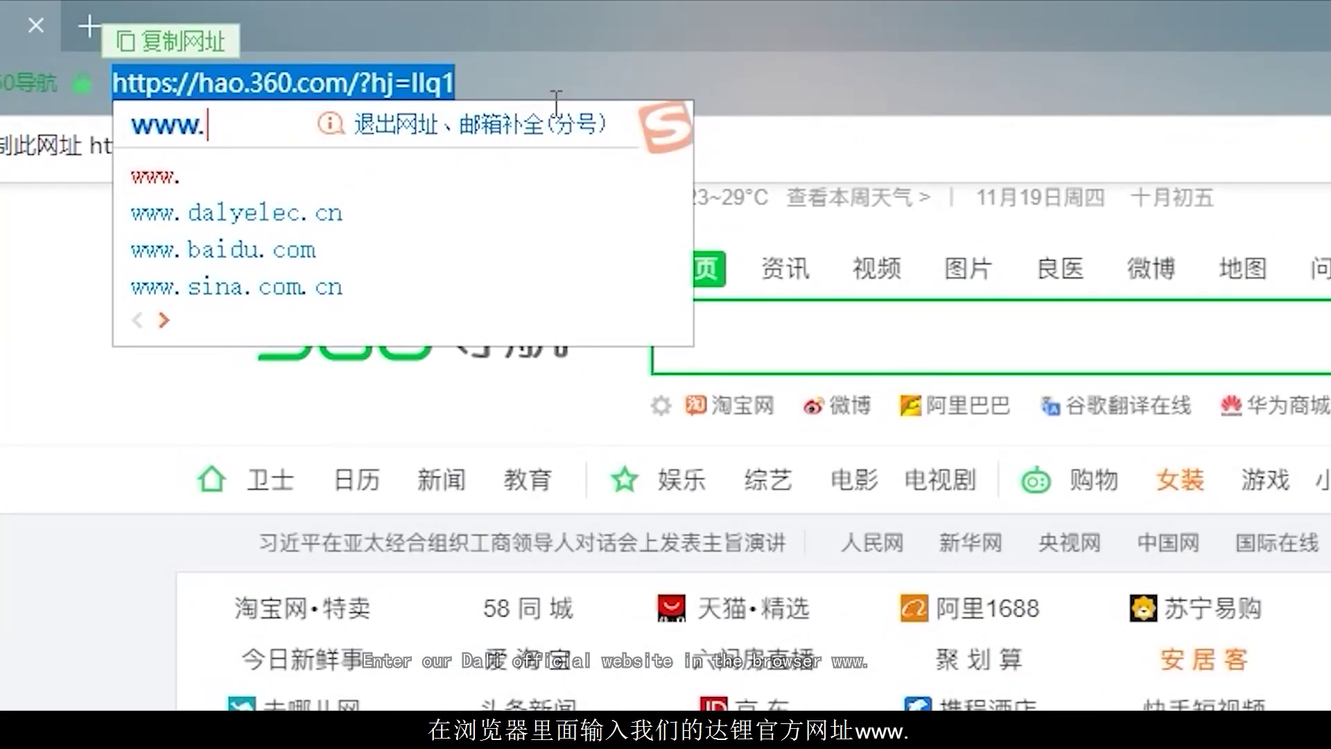
{"action": "type", "text": "dalye"}
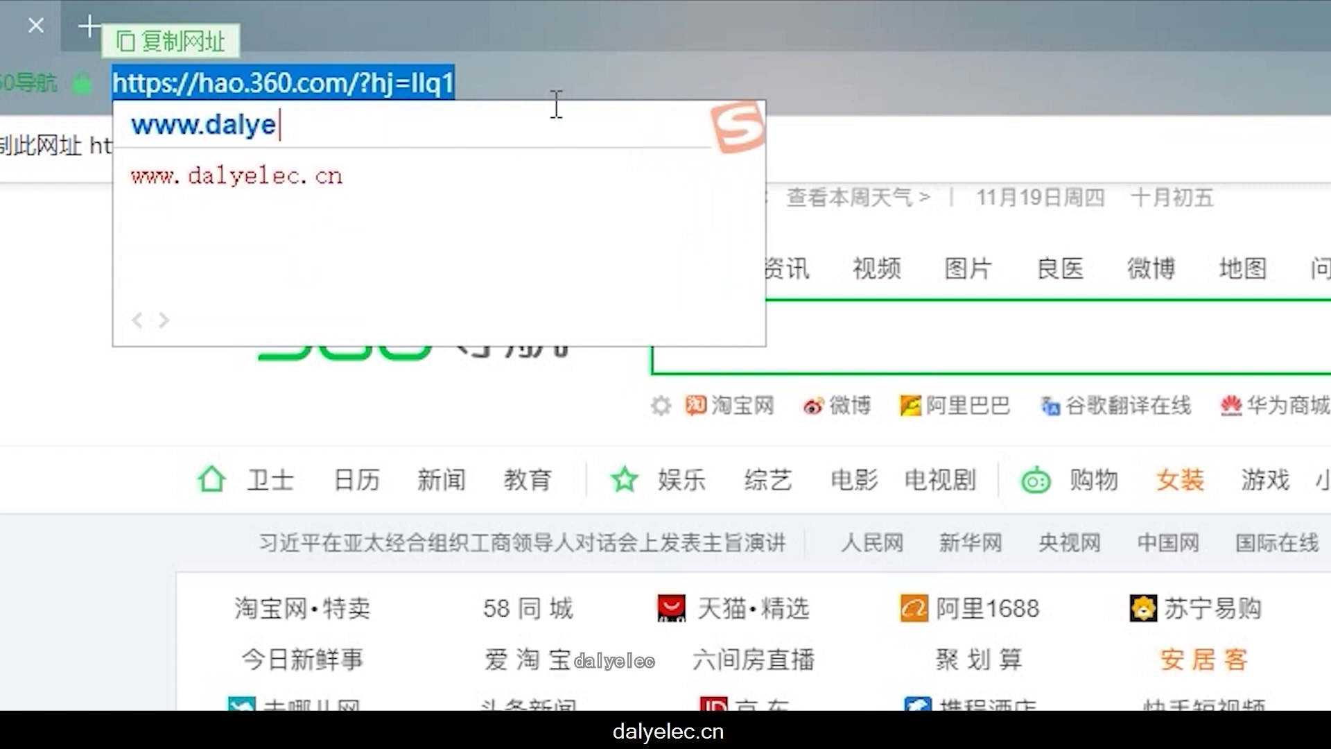
{"action": "type", "text": "lec."}
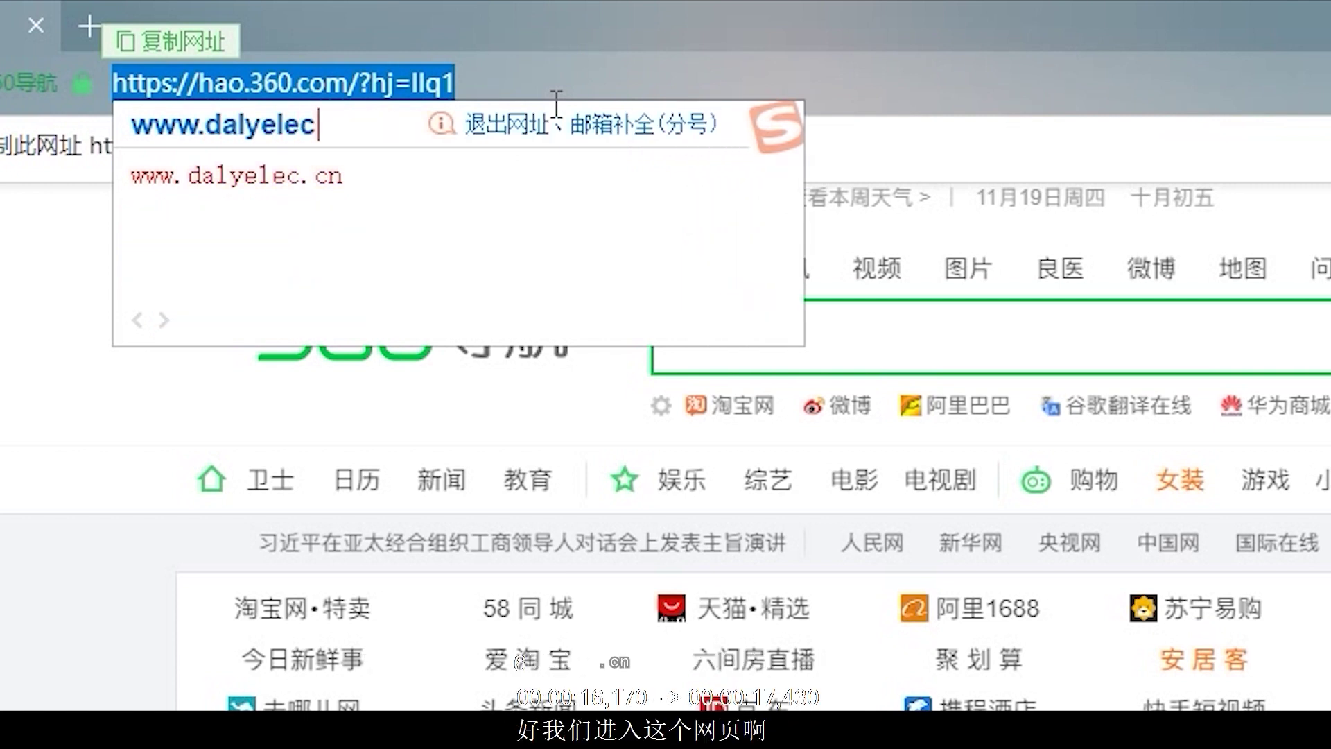
{"action": "type", "text": "cn"}
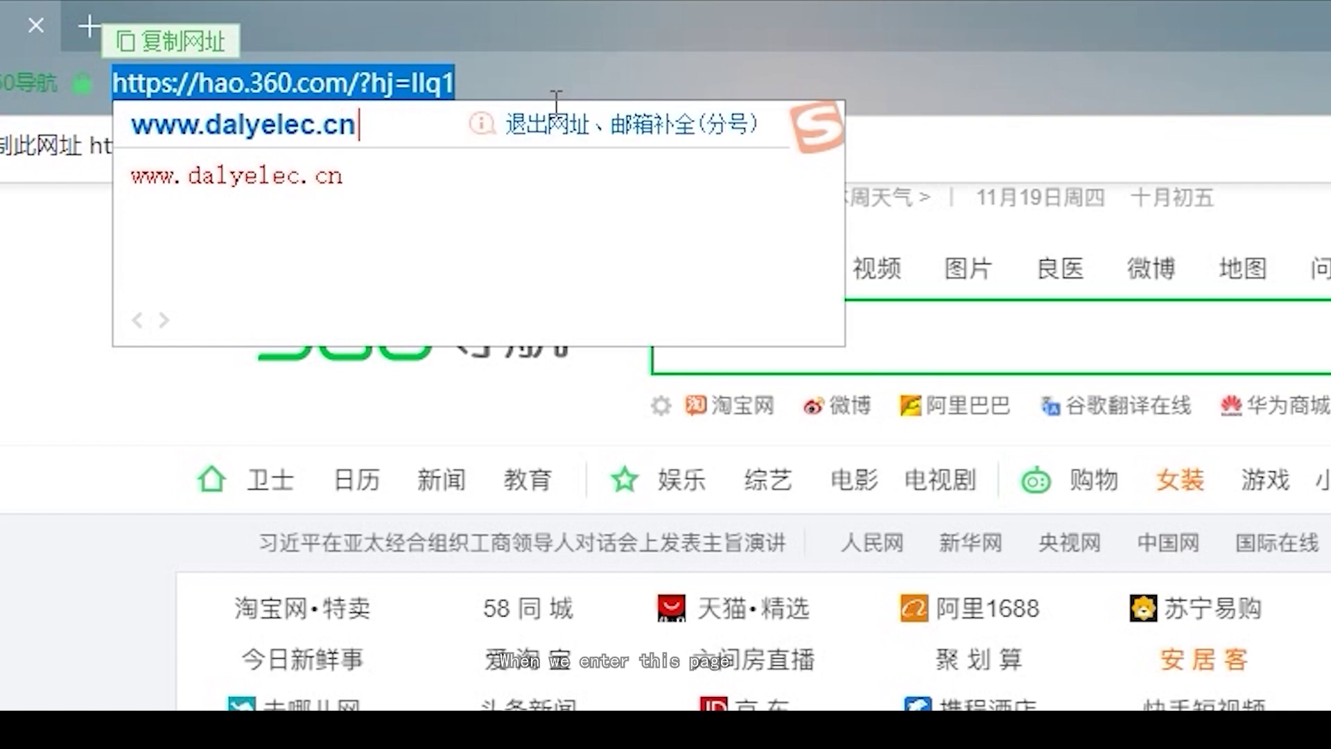
{"action": "key", "text": "Return"}
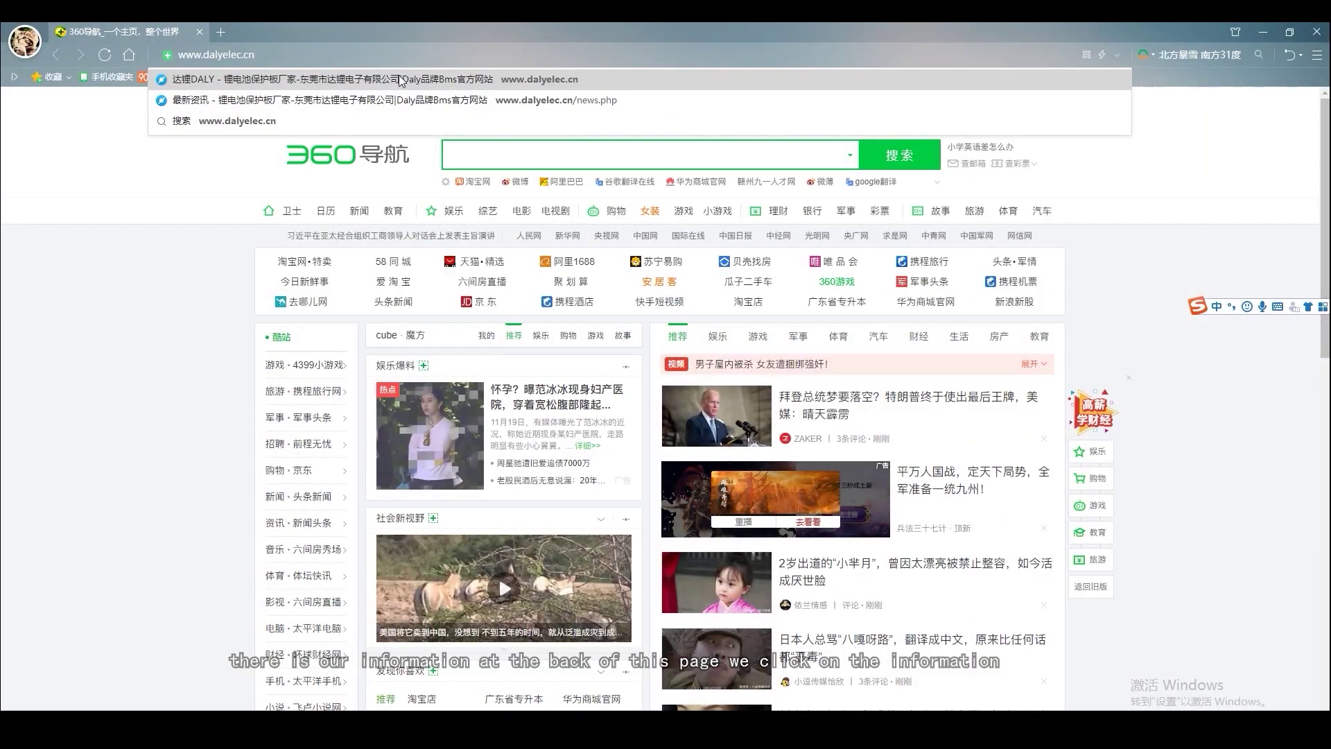
{"action": "left_click", "coordinate": [400, 80]}
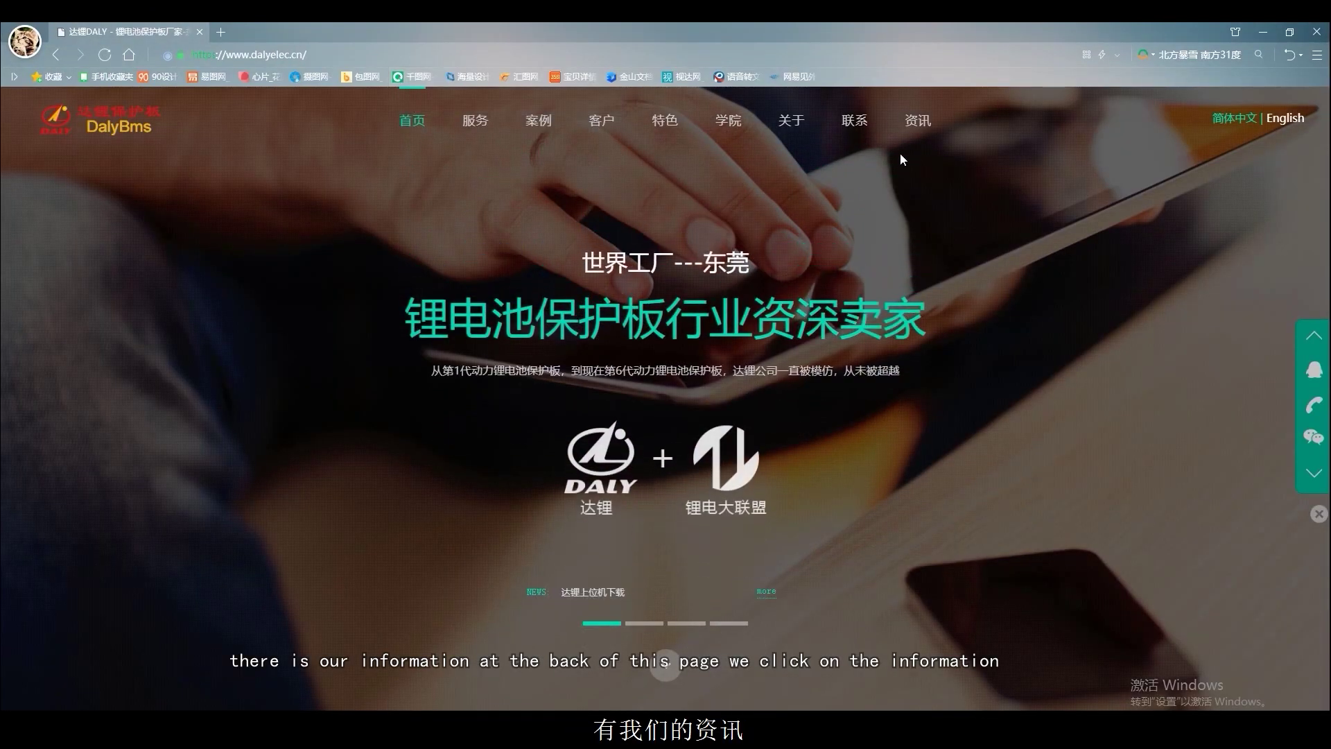
- Under 资讯 → 下载专区, open 达锂上位机下载 and download PCdalyBMS.zip
{"action": "left_click", "coordinate": [920, 125]}
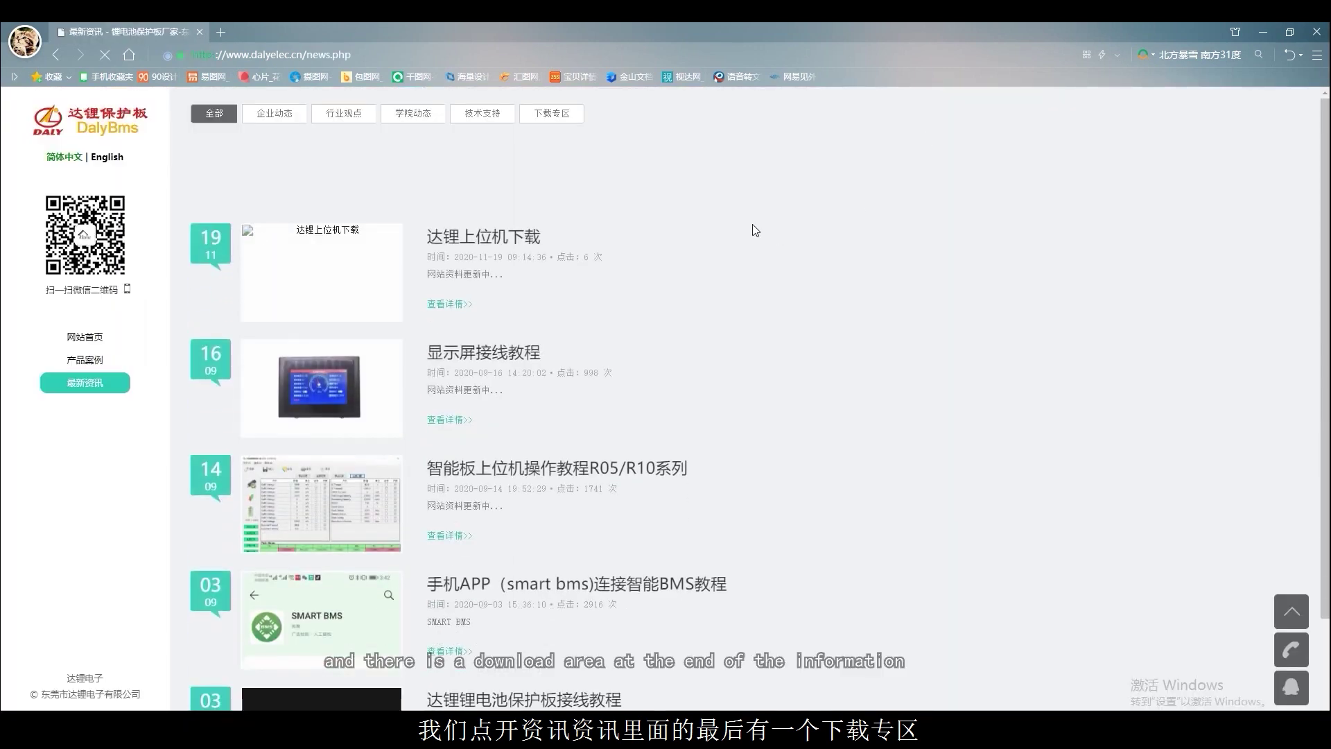
{"action": "left_click", "coordinate": [551, 115]}
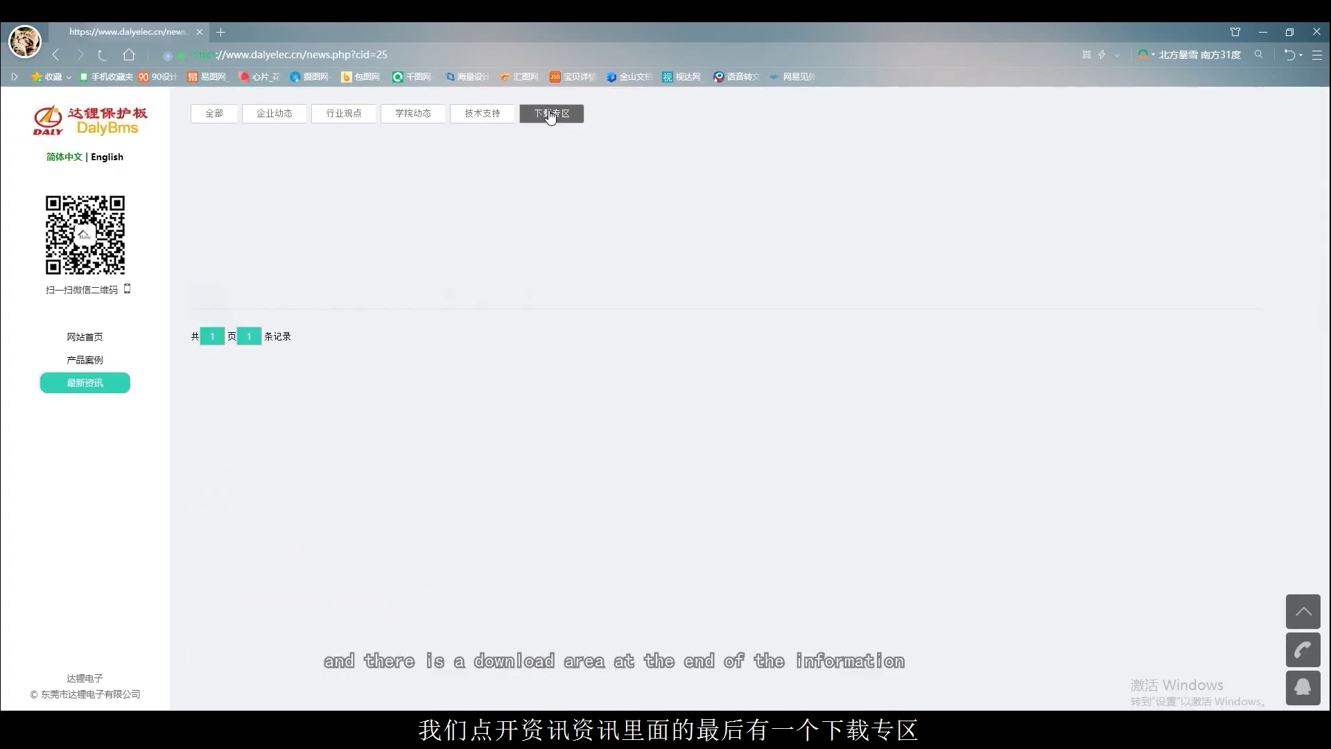
{"action": "left_click", "coordinate": [479, 182]}
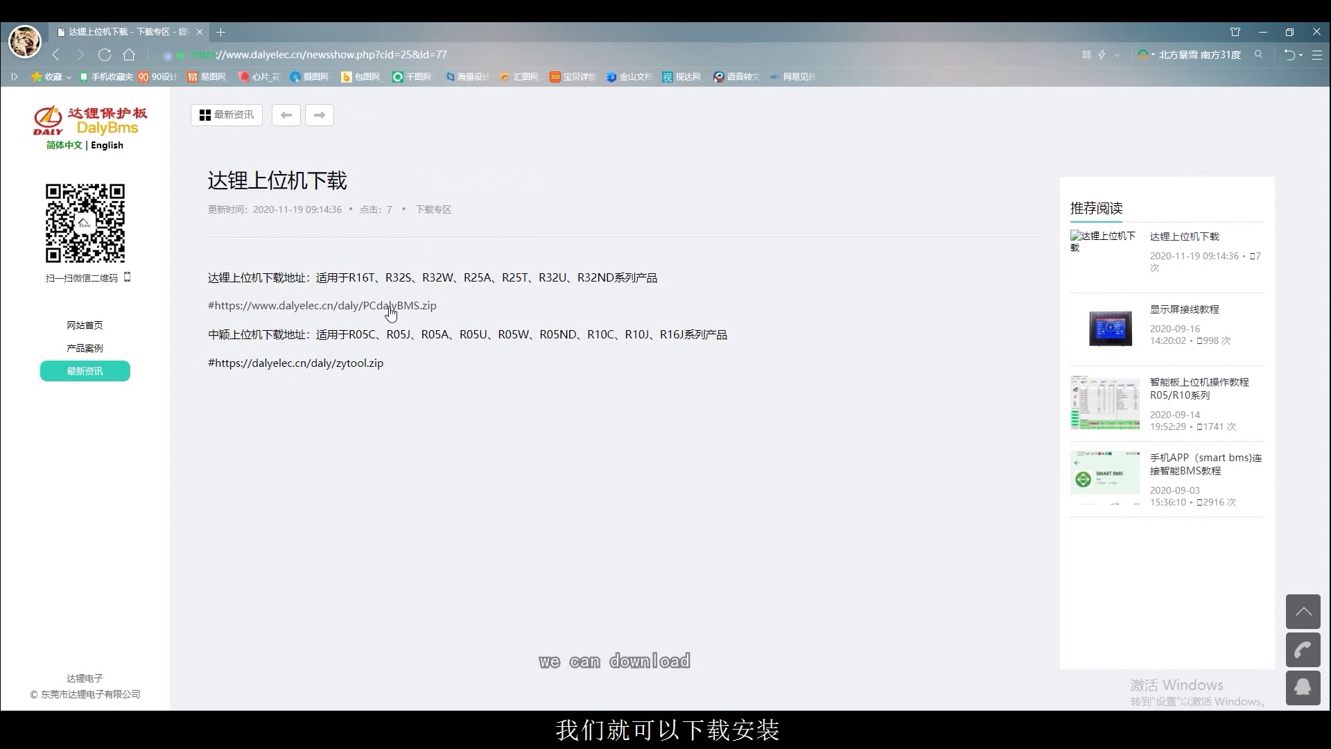
{"action": "left_click", "coordinate": [391, 308]}
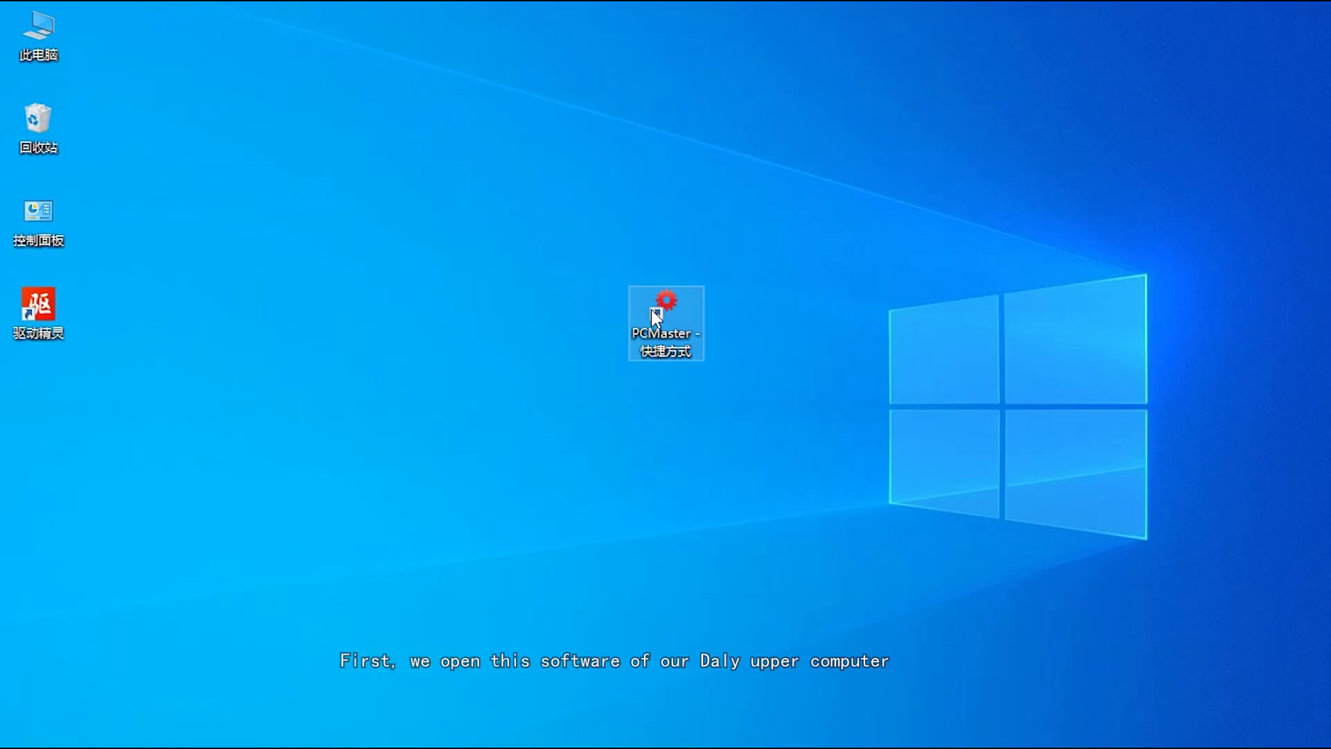
- Launch BmsMonitor V1.2.4 from the desktop and set its interface language to English
{"action": "double_click", "coordinate": [651, 309]}
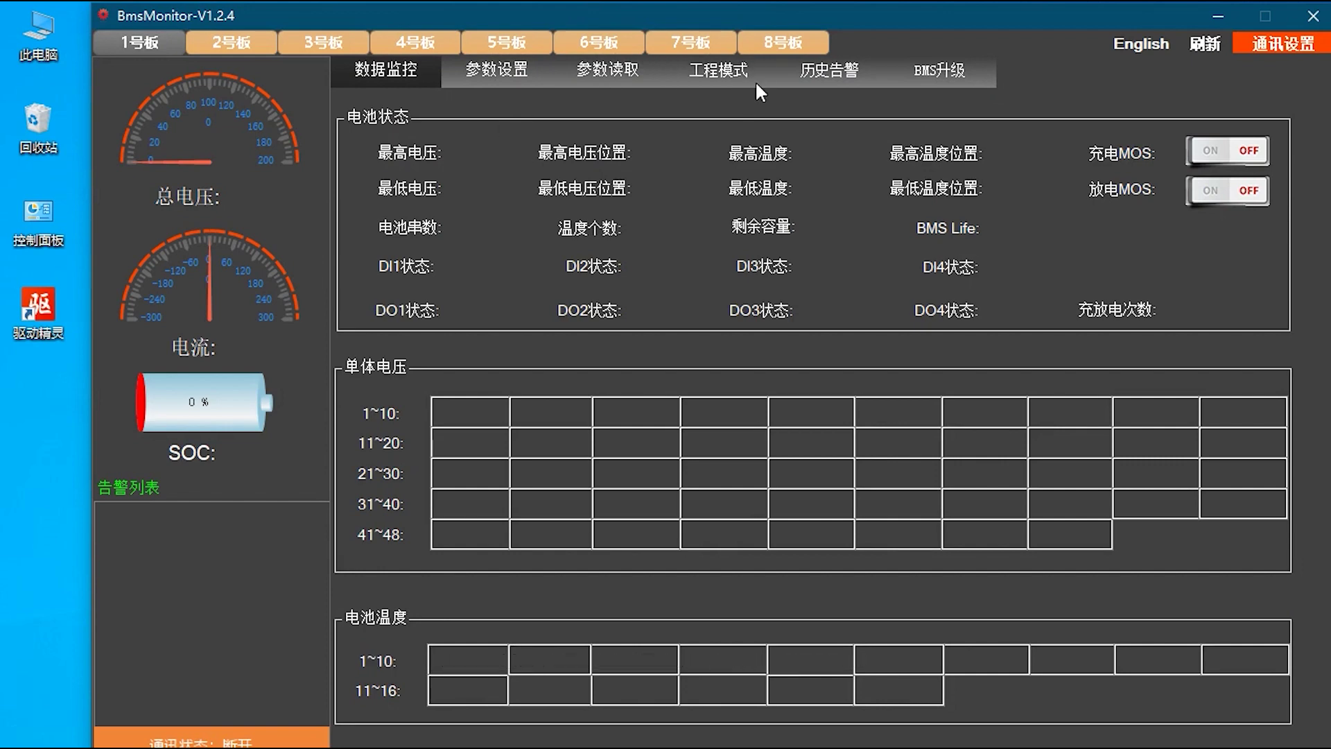
{"action": "left_click_drag", "start_coordinate": [759, 24], "coordinate": [737, 13]}
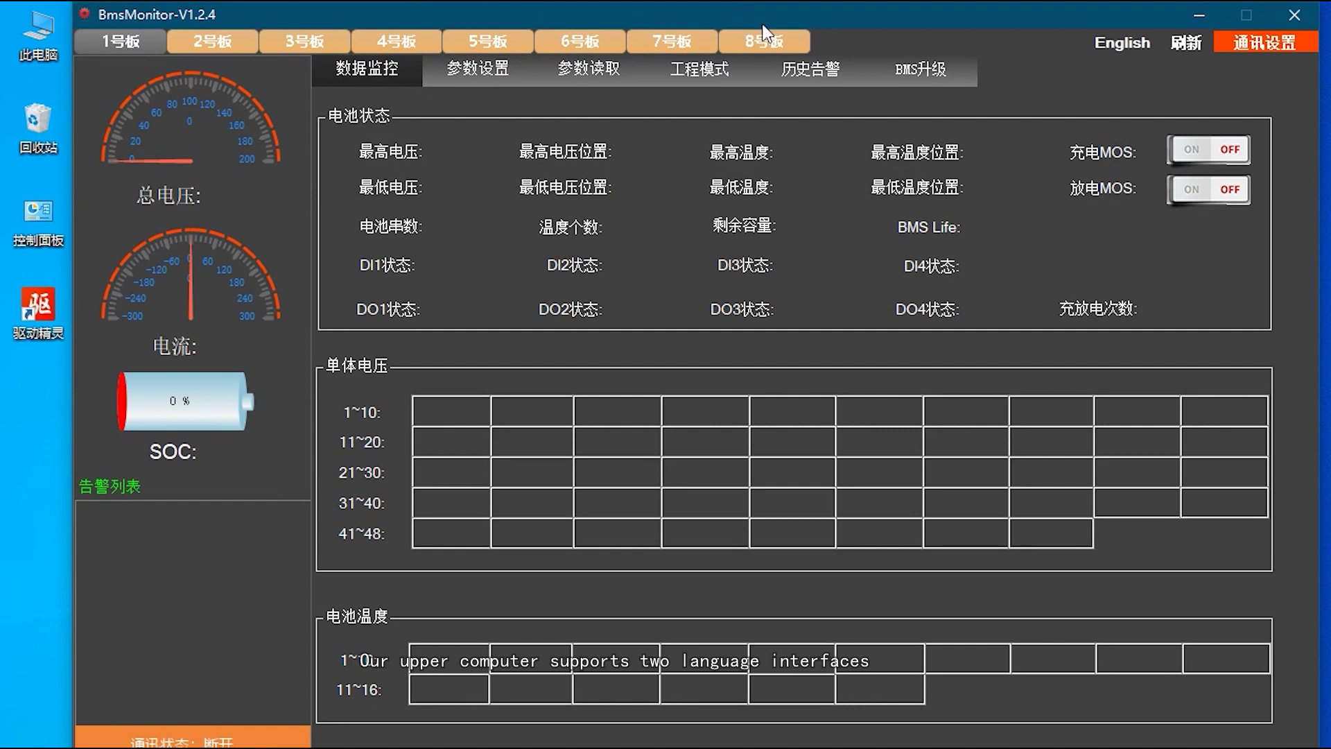
{"action": "left_click", "coordinate": [1113, 42]}
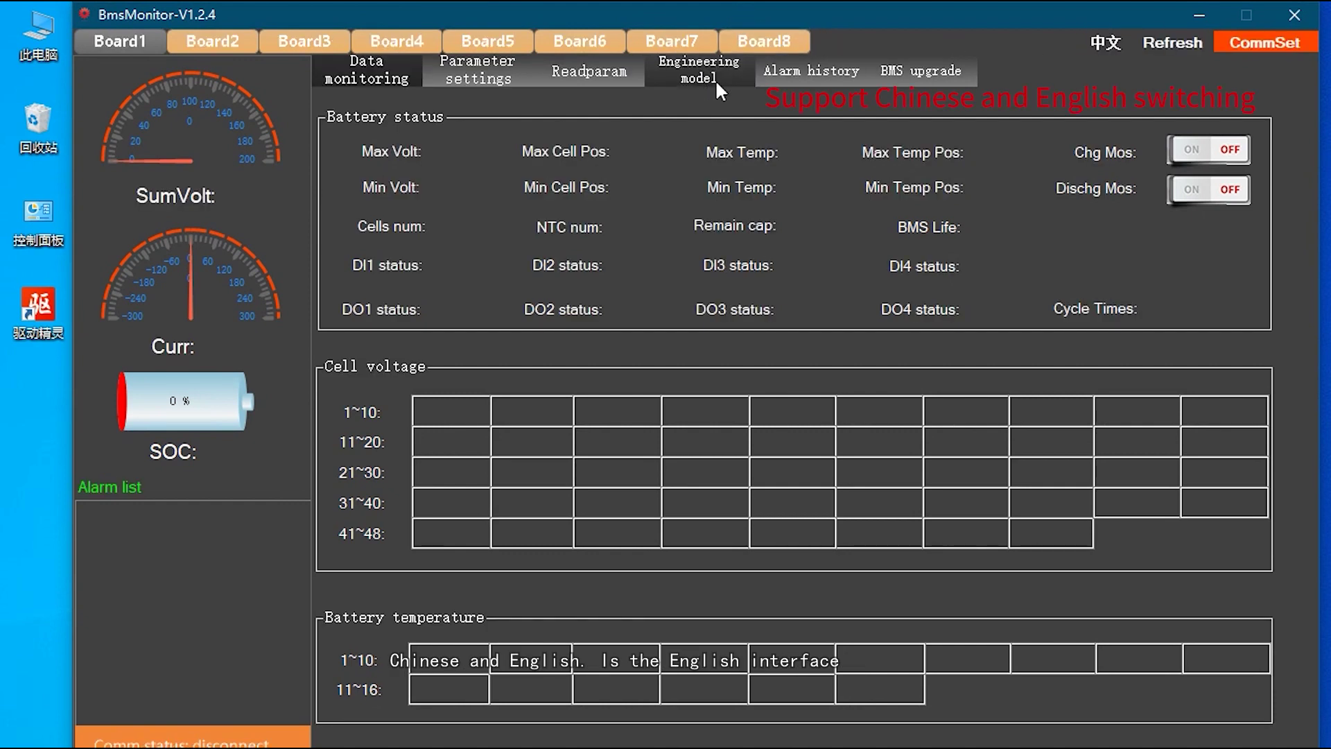
- Open the CAN link with USBCAN-I, index 0, channel 0, baud 250
{"action": "left_click", "coordinate": [1263, 50]}
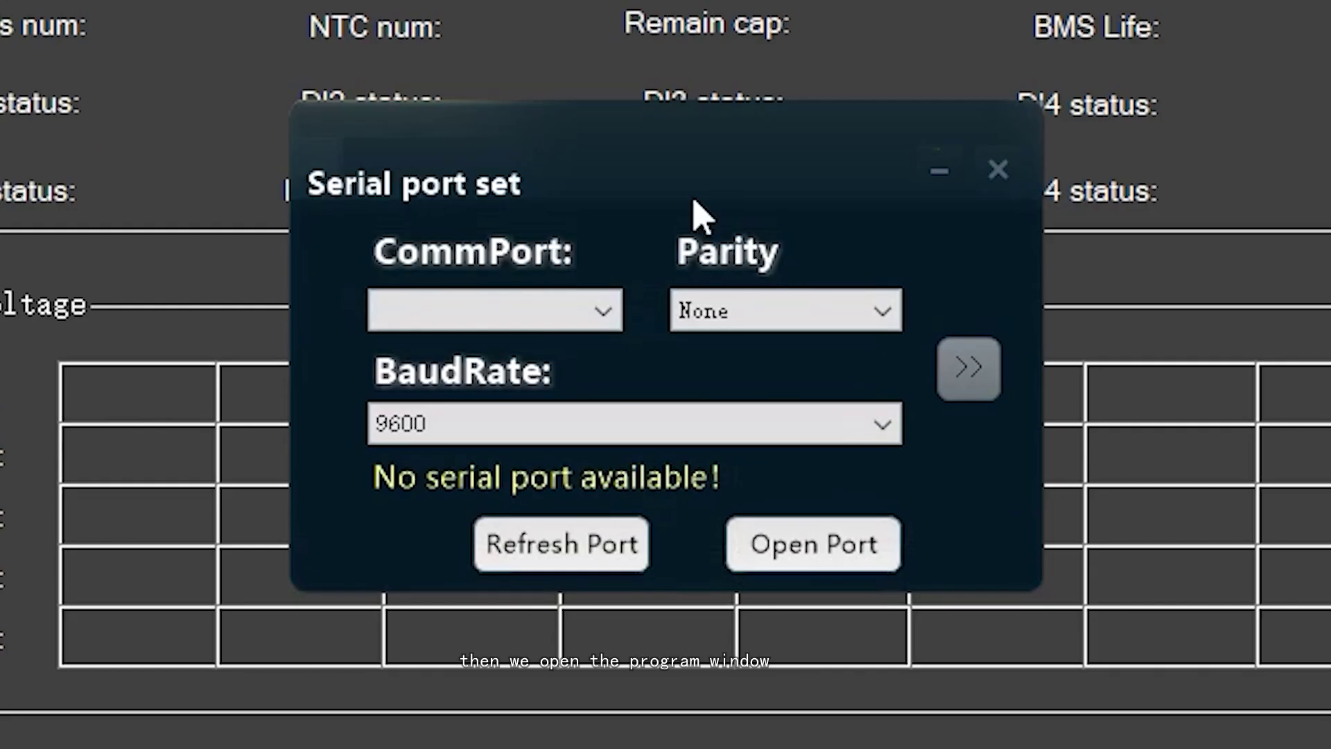
{"action": "left_click", "coordinate": [960, 371]}
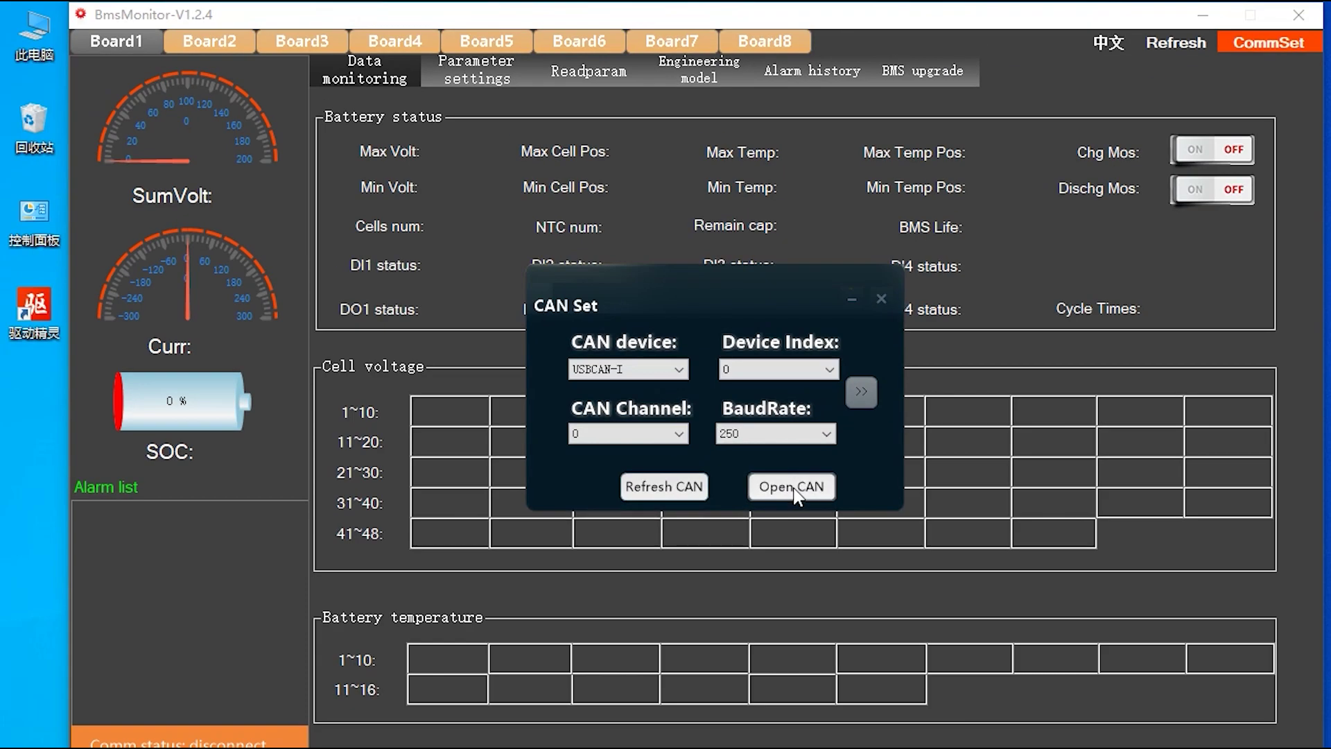
{"action": "left_click", "coordinate": [825, 548]}
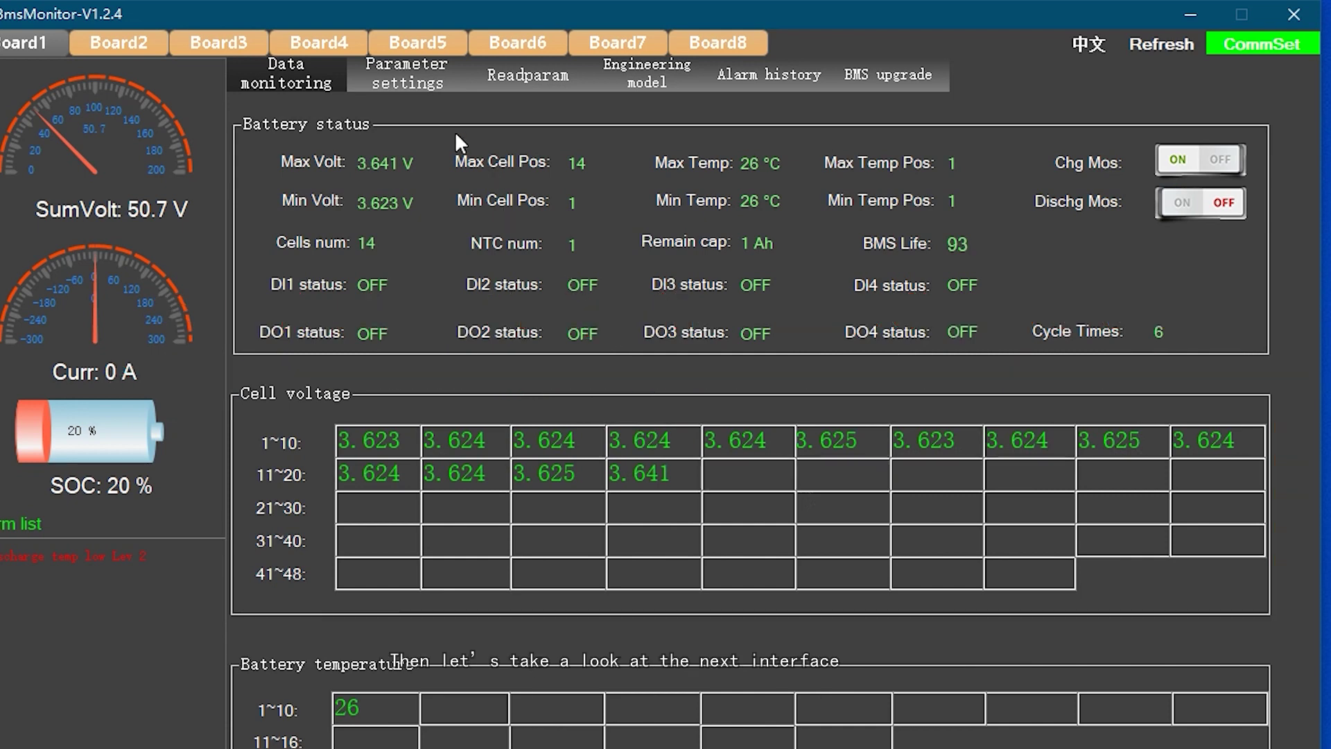
- On Parameter settings, write Rated Cap 5 Ah and Rated CellVolt 3.7 V to the BMS
{"action": "left_click", "coordinate": [405, 77]}
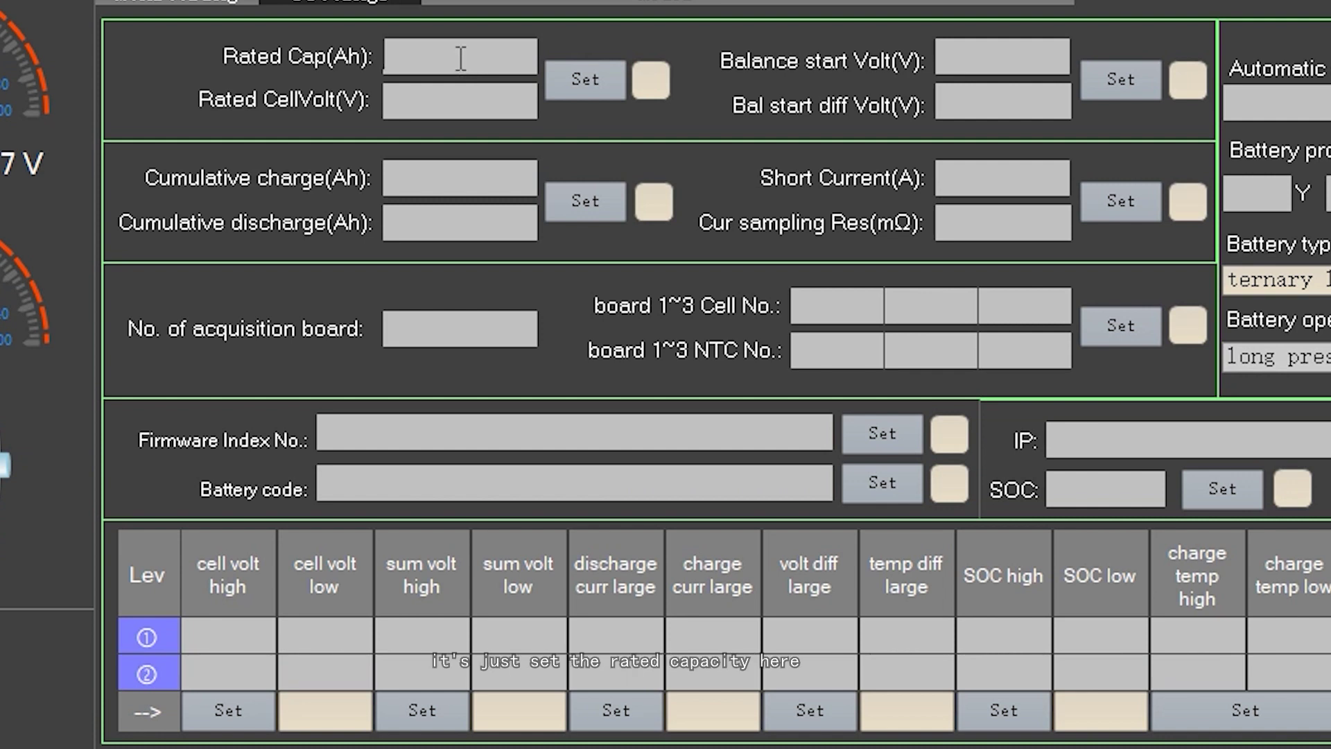
{"action": "type", "text": "5"}
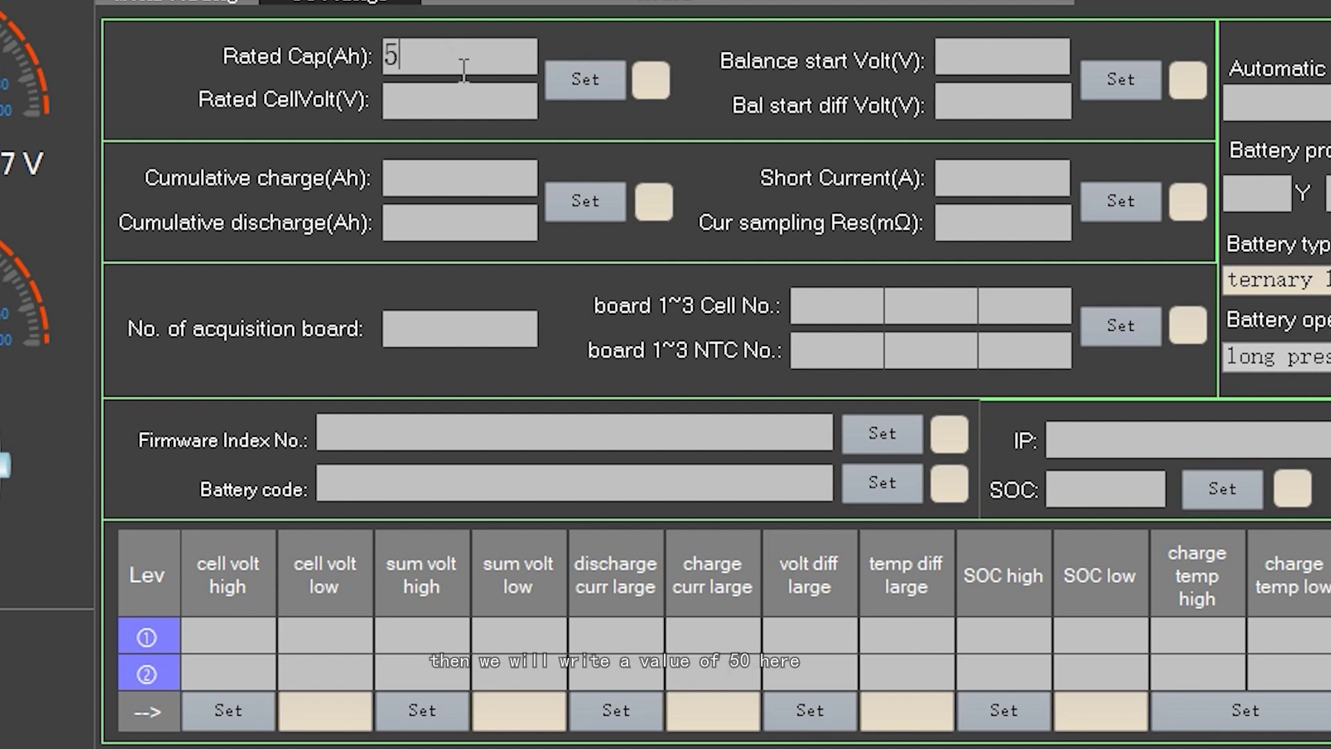
{"action": "left_click", "coordinate": [451, 98]}
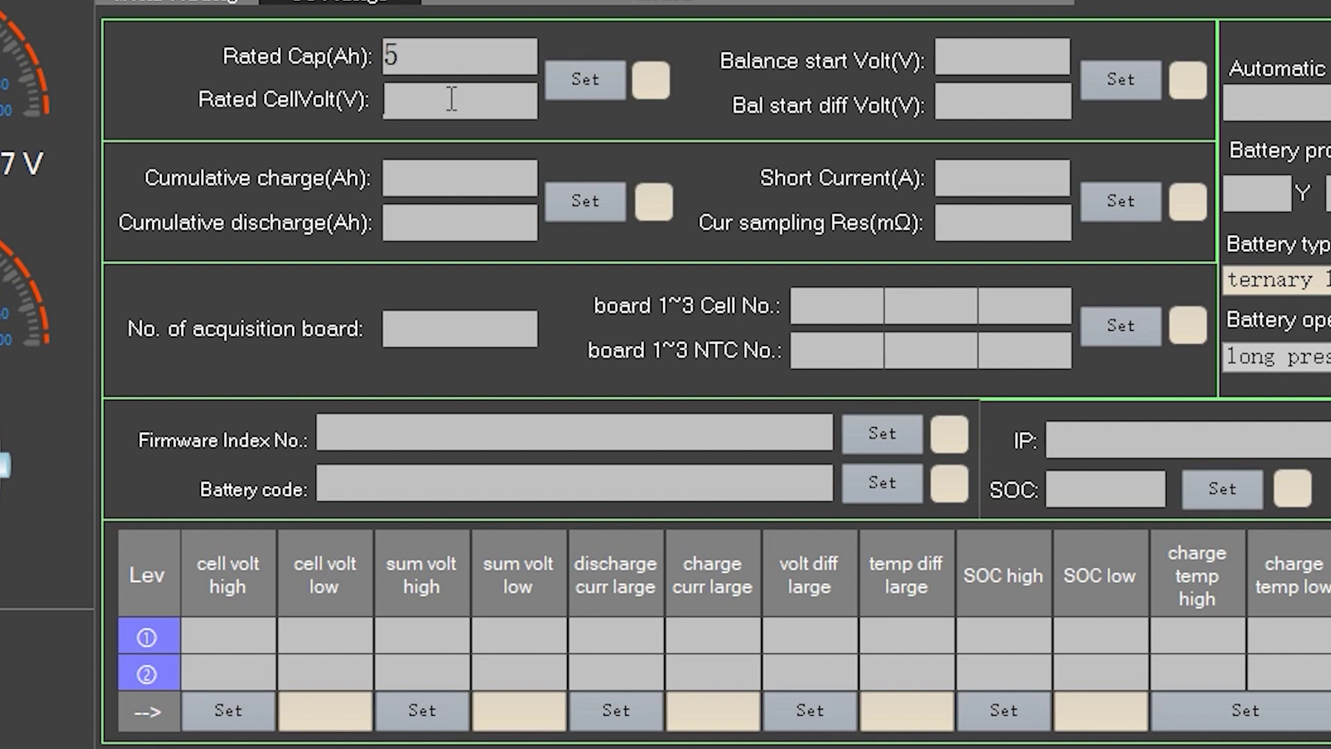
{"action": "type", "text": "3"}
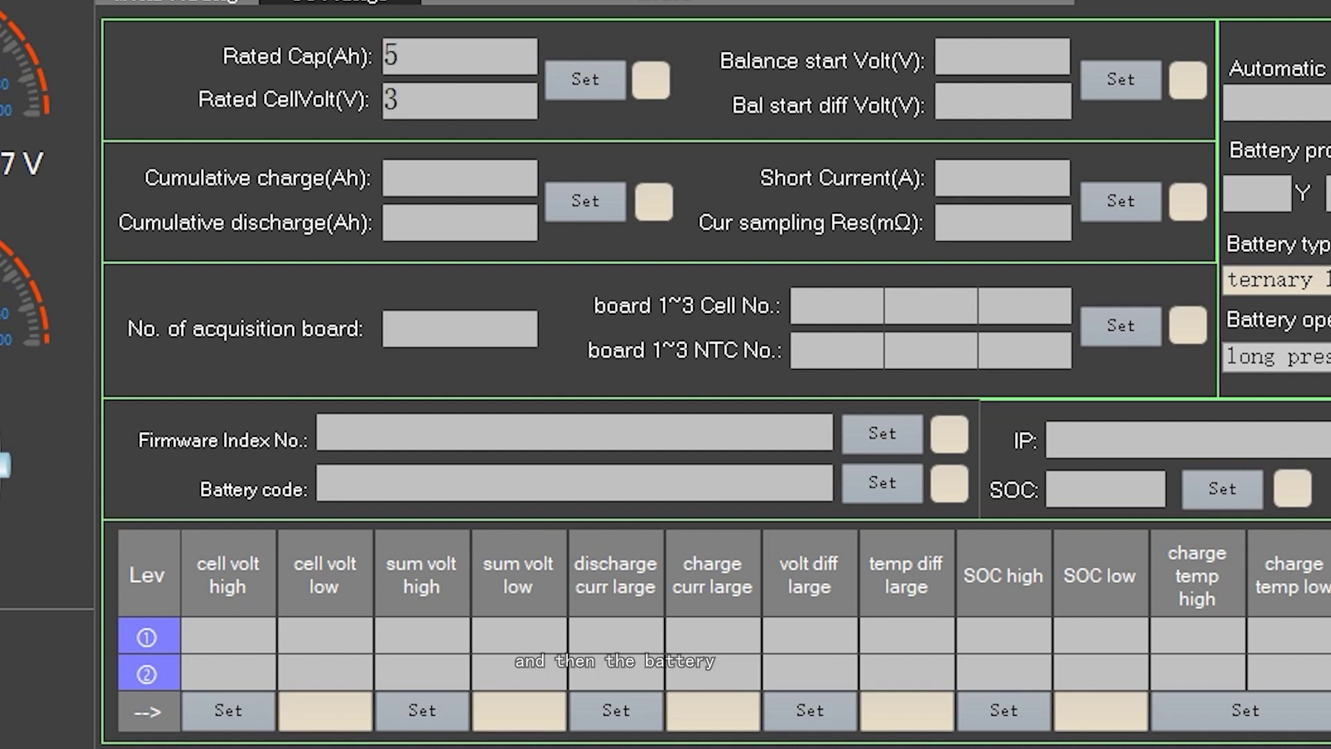
{"action": "type", "text": "."}
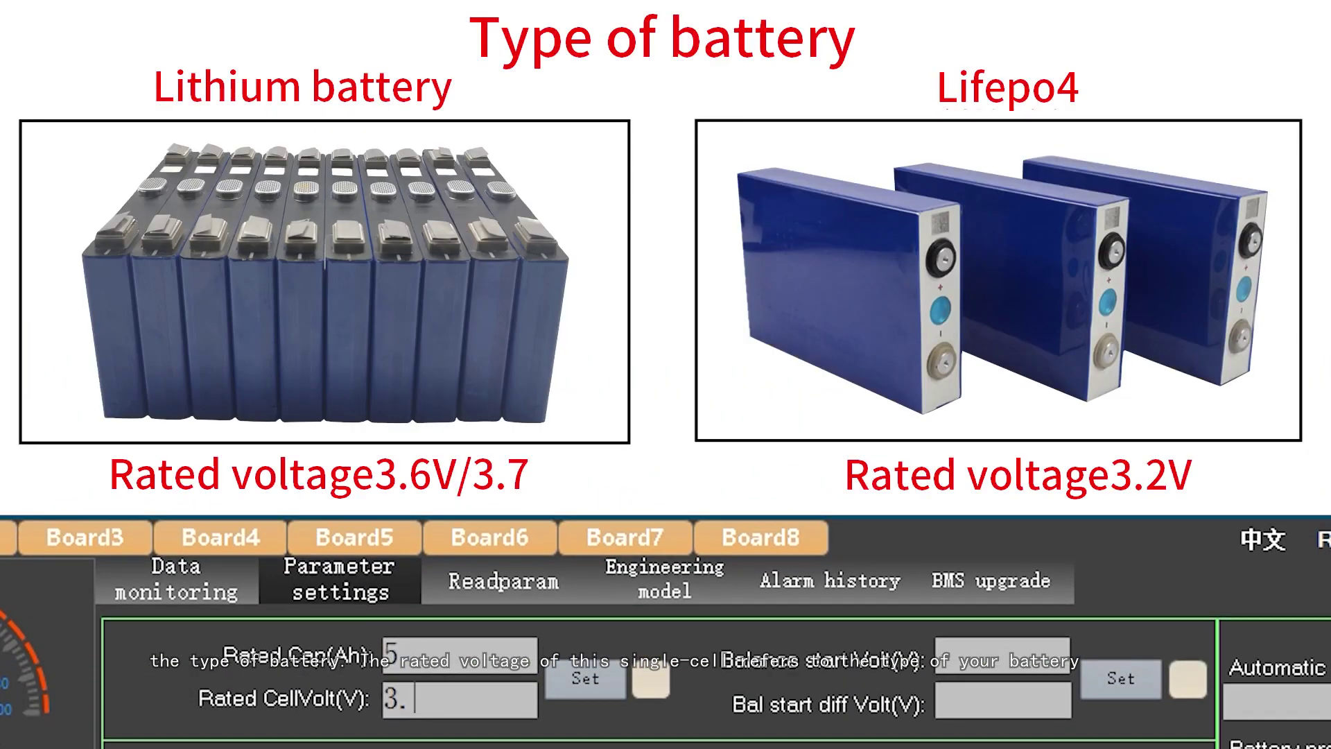
{"action": "type", "text": "7"}
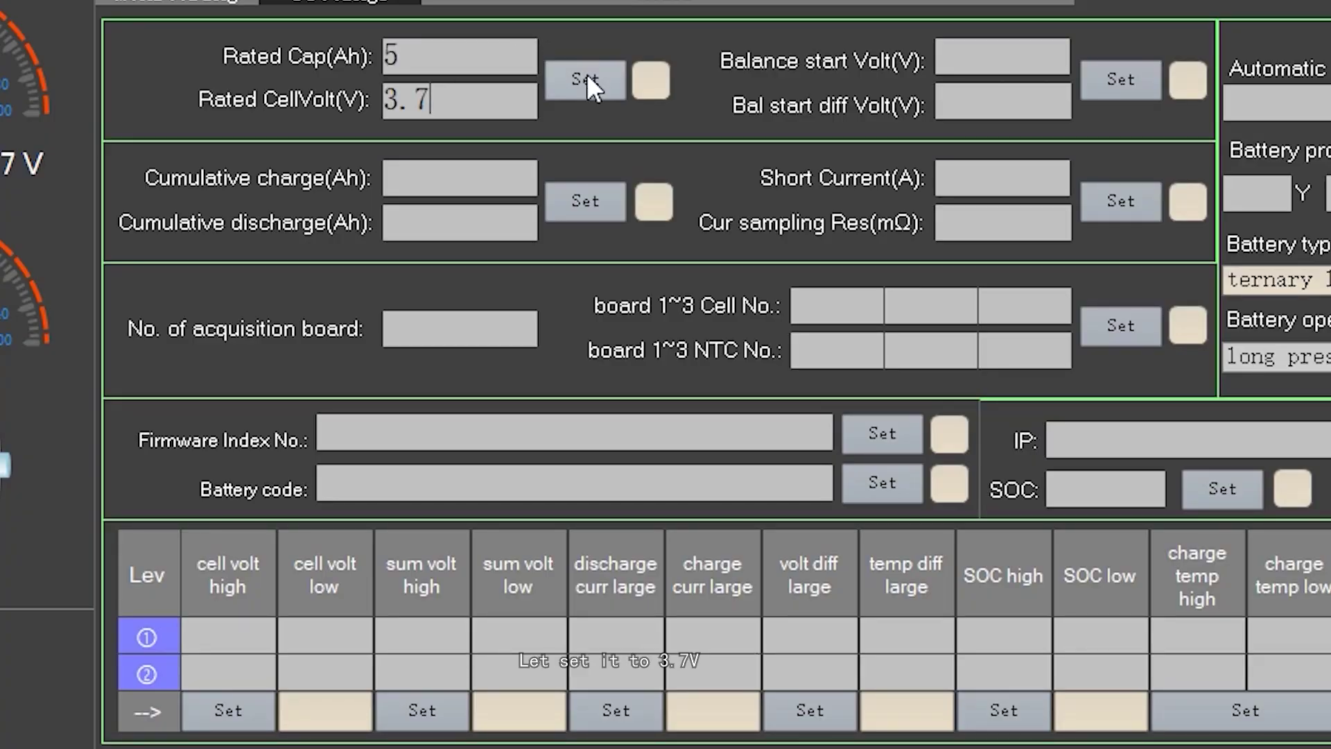
{"action": "left_click", "coordinate": [587, 79]}
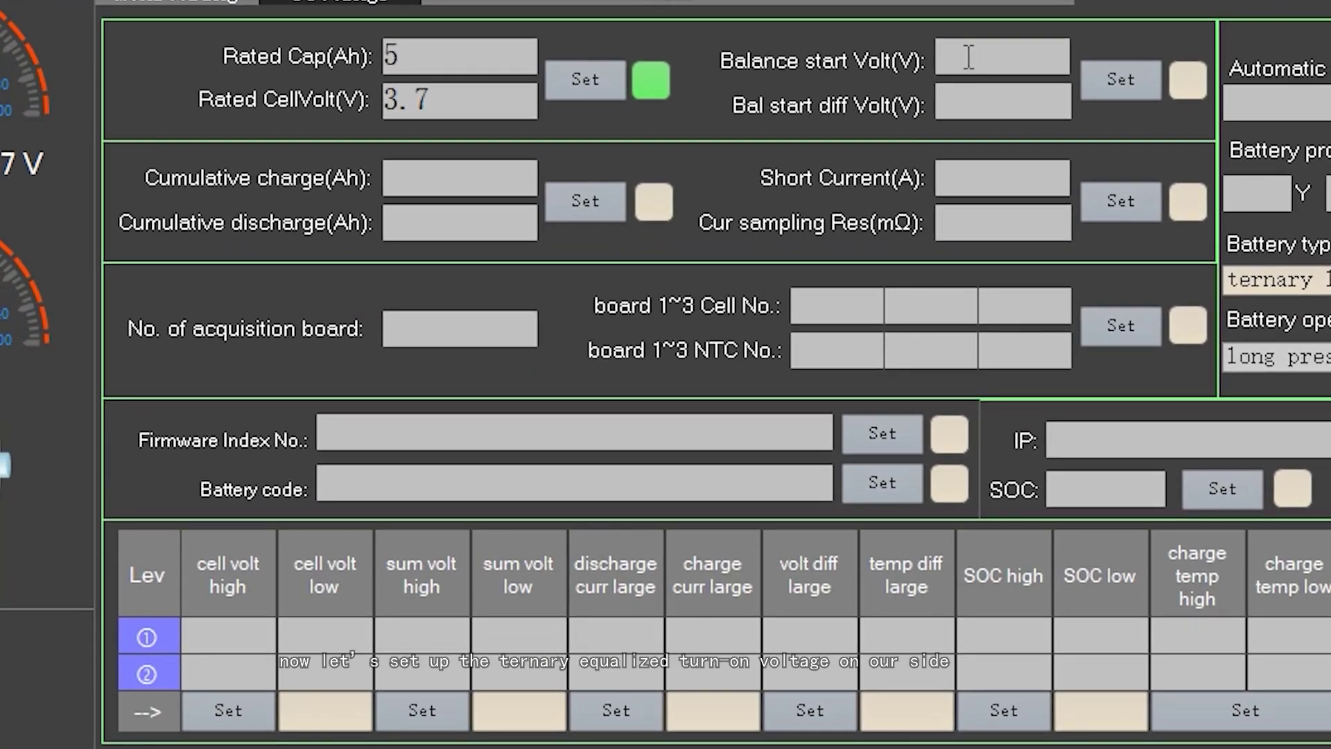
- Write Balance start Volt 4.15 V and Bal start diff Volt 0.05 V to the BMS
{"action": "left_click", "coordinate": [953, 82]}
{"action": "type", "text": "4.15"}
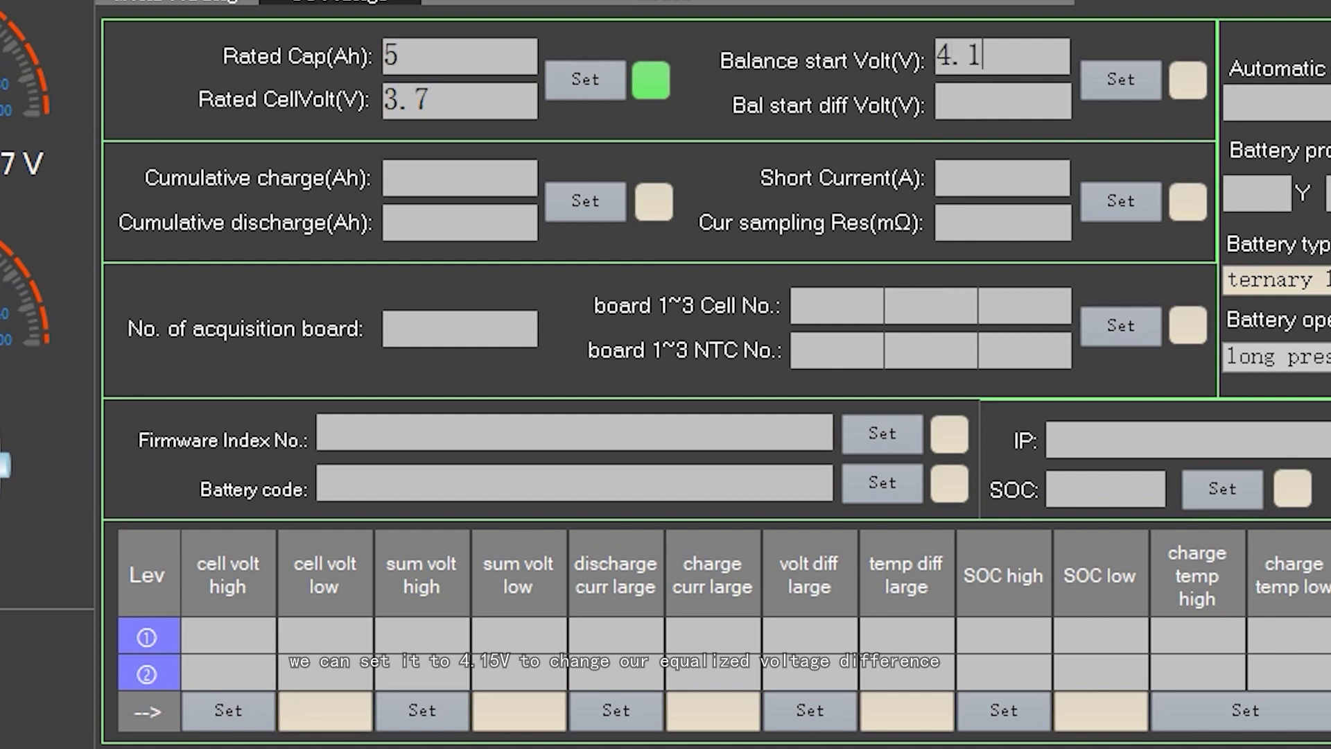
{"action": "left_click", "coordinate": [972, 106]}
{"action": "type", "text": "0.05"}
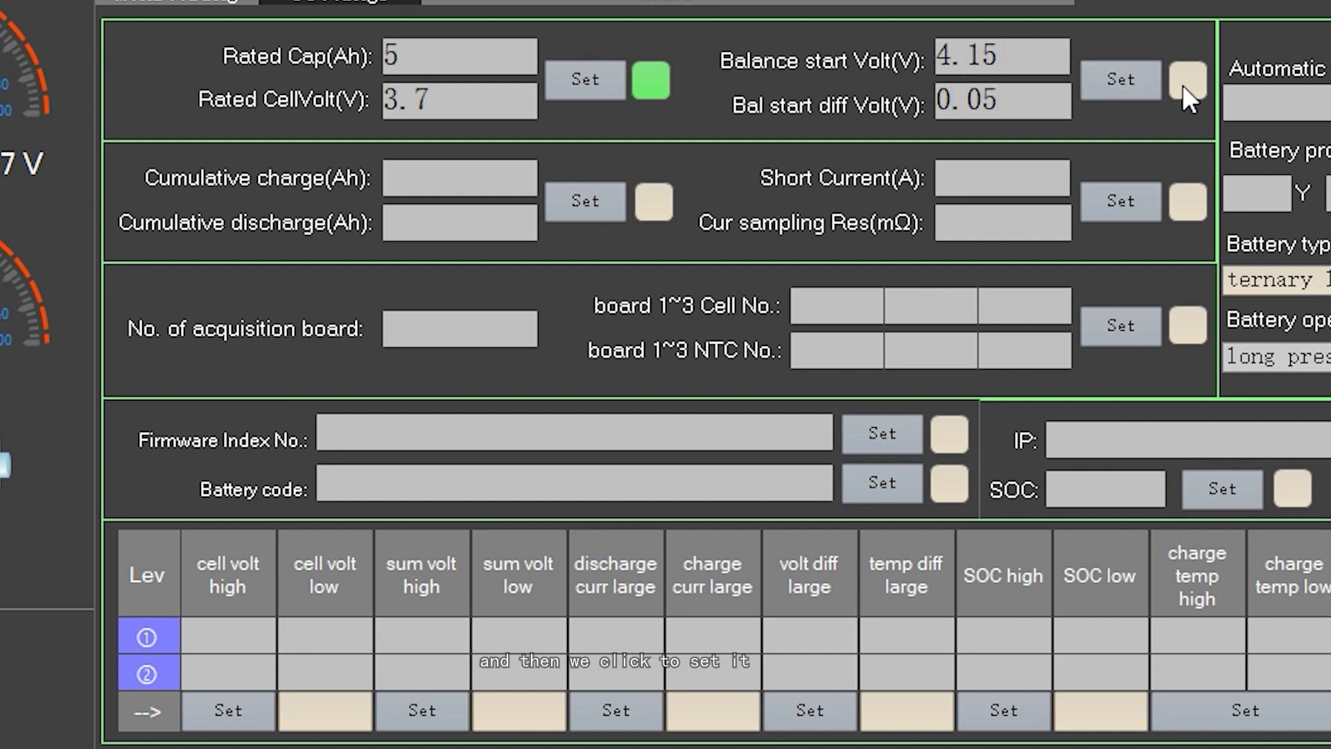
{"action": "left_click", "coordinate": [1125, 74]}
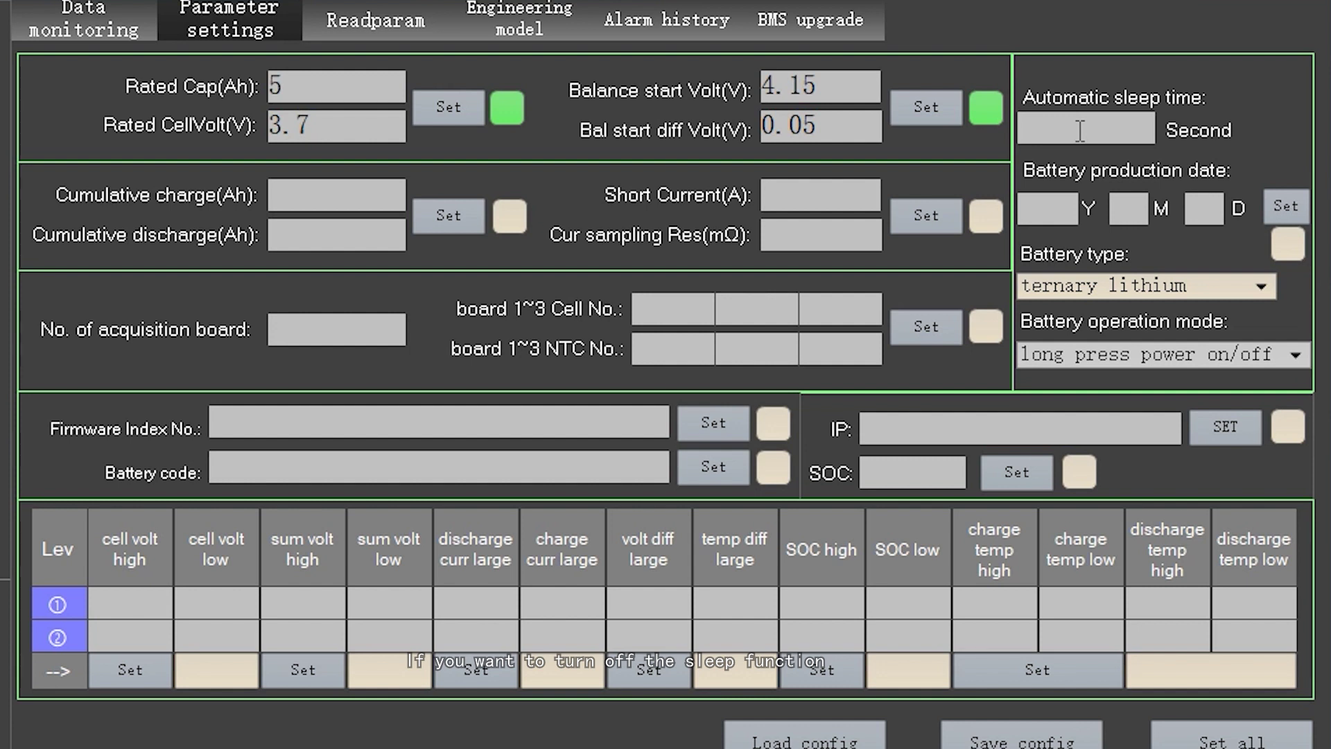
- Enter 65535 seconds in the Automatic sleep time field
{"action": "type", "text": "656"}
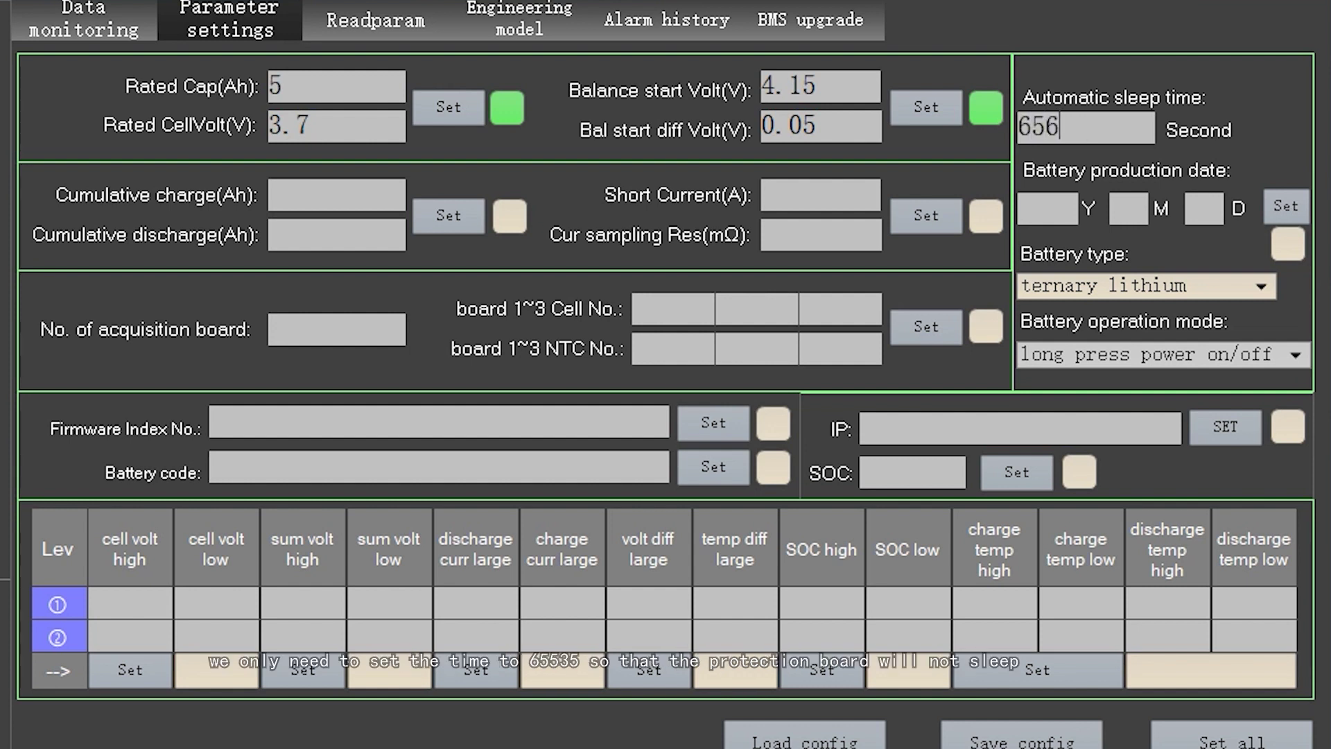
{"action": "key", "text": "BackSpace"}
{"action": "type", "text": "535"}
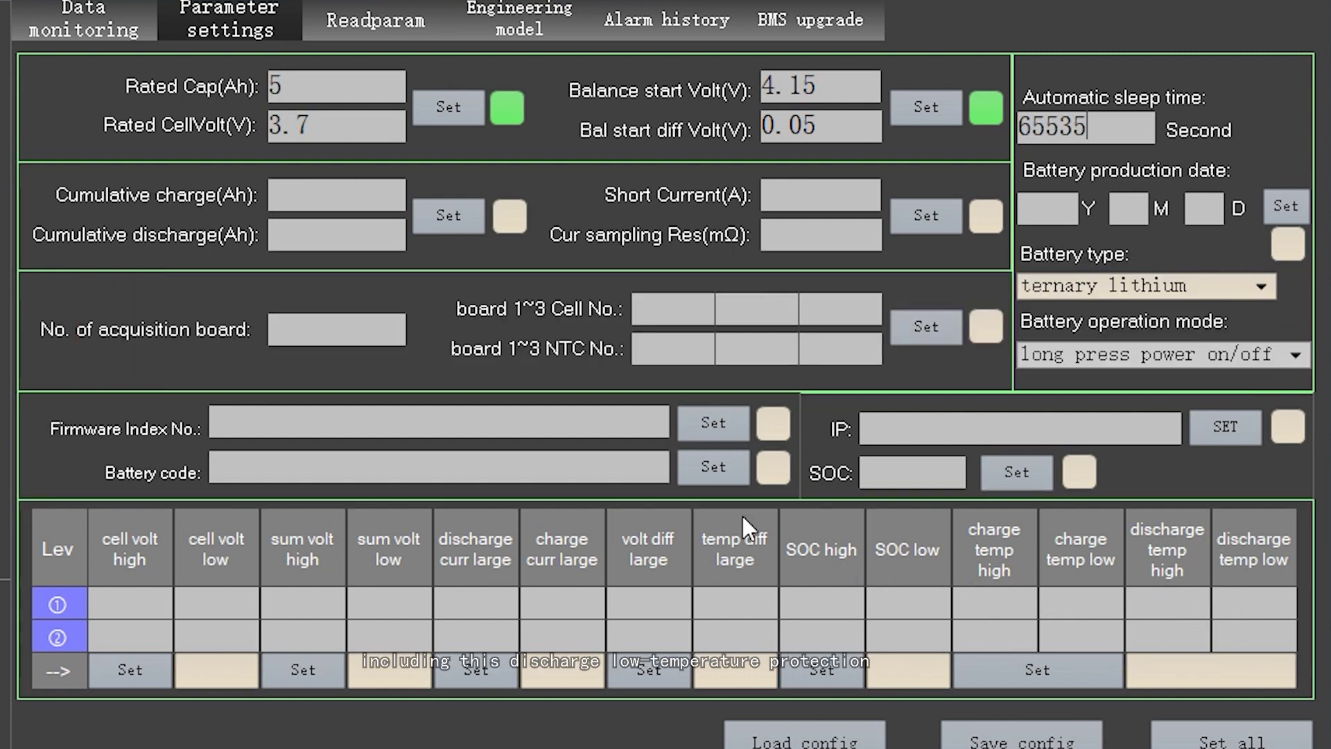
- On Readparam, read back the rated and balance values, then view the Engineering model page
{"action": "left_click", "coordinate": [365, 28]}
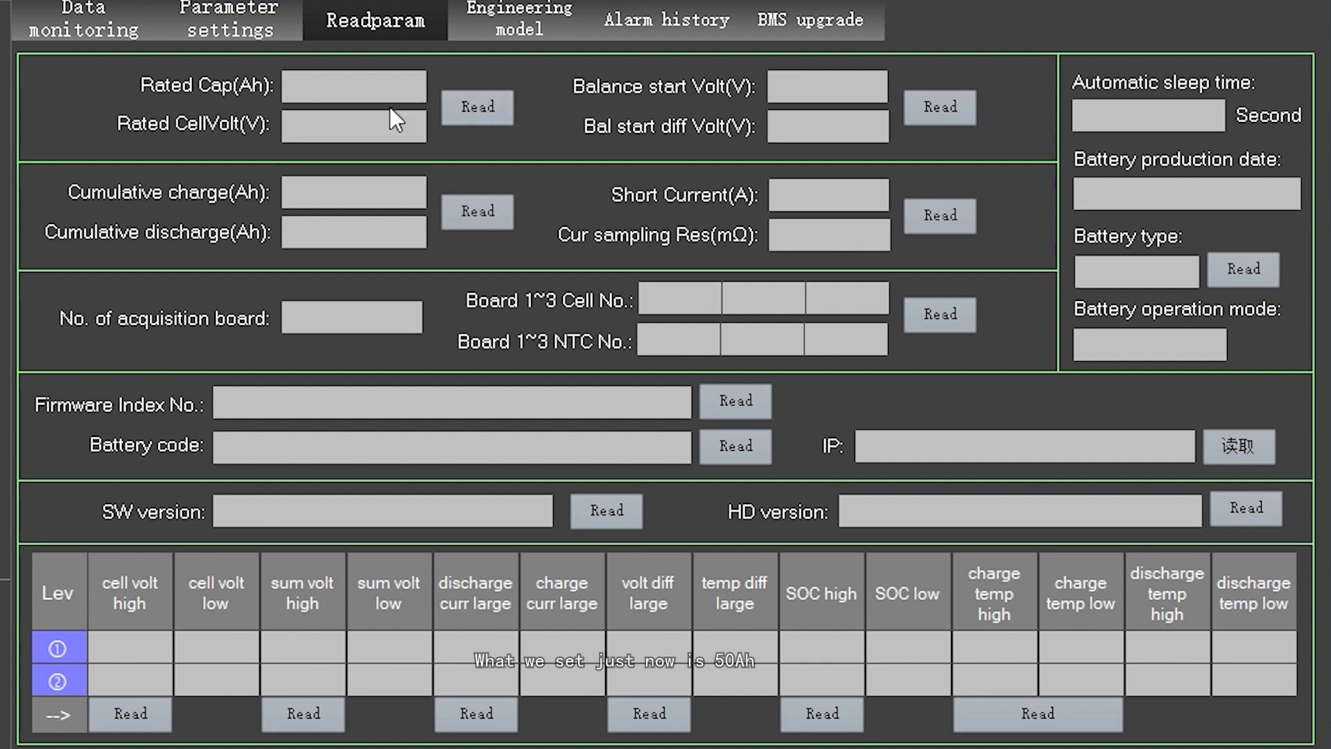
{"action": "left_click", "coordinate": [477, 106]}
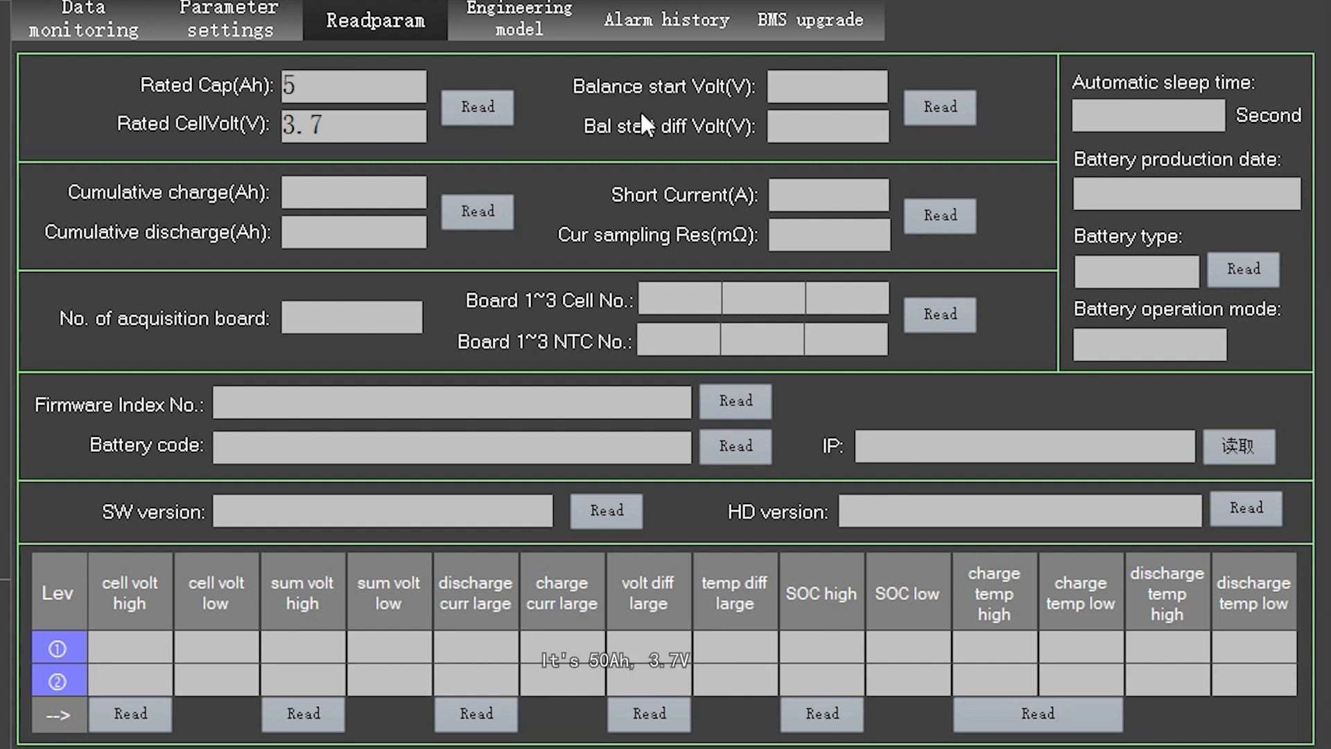
{"action": "left_click", "coordinate": [938, 111]}
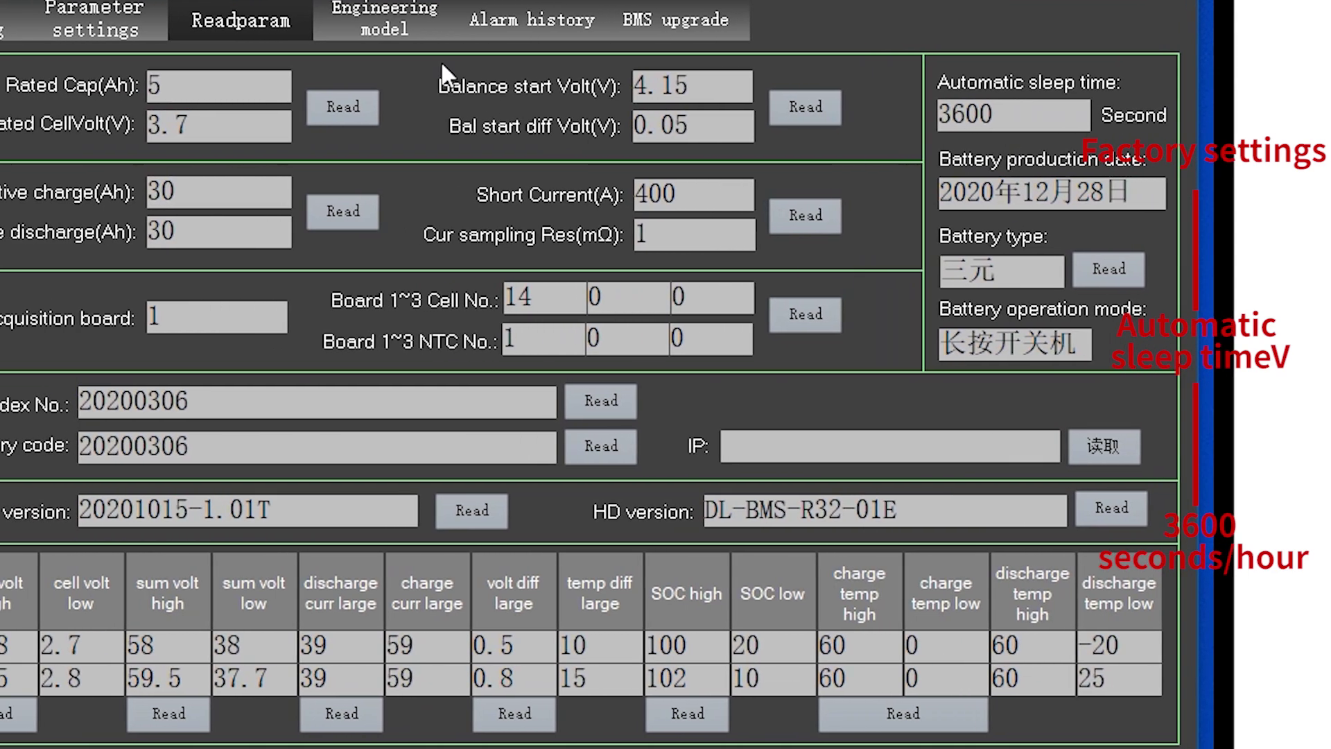
{"action": "left_click", "coordinate": [270, 28]}
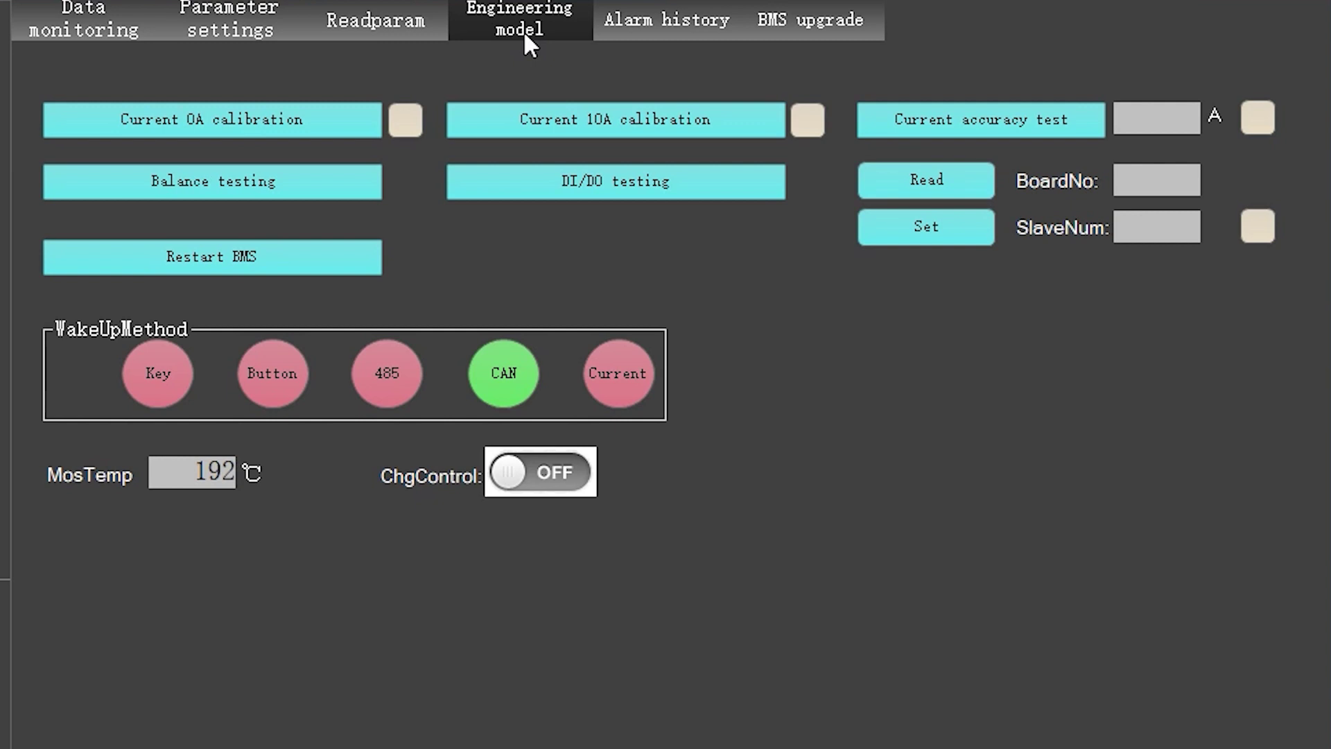
- Check the empty Alarm history, then display the BMS upgrade page
{"action": "left_click", "coordinate": [627, 10]}
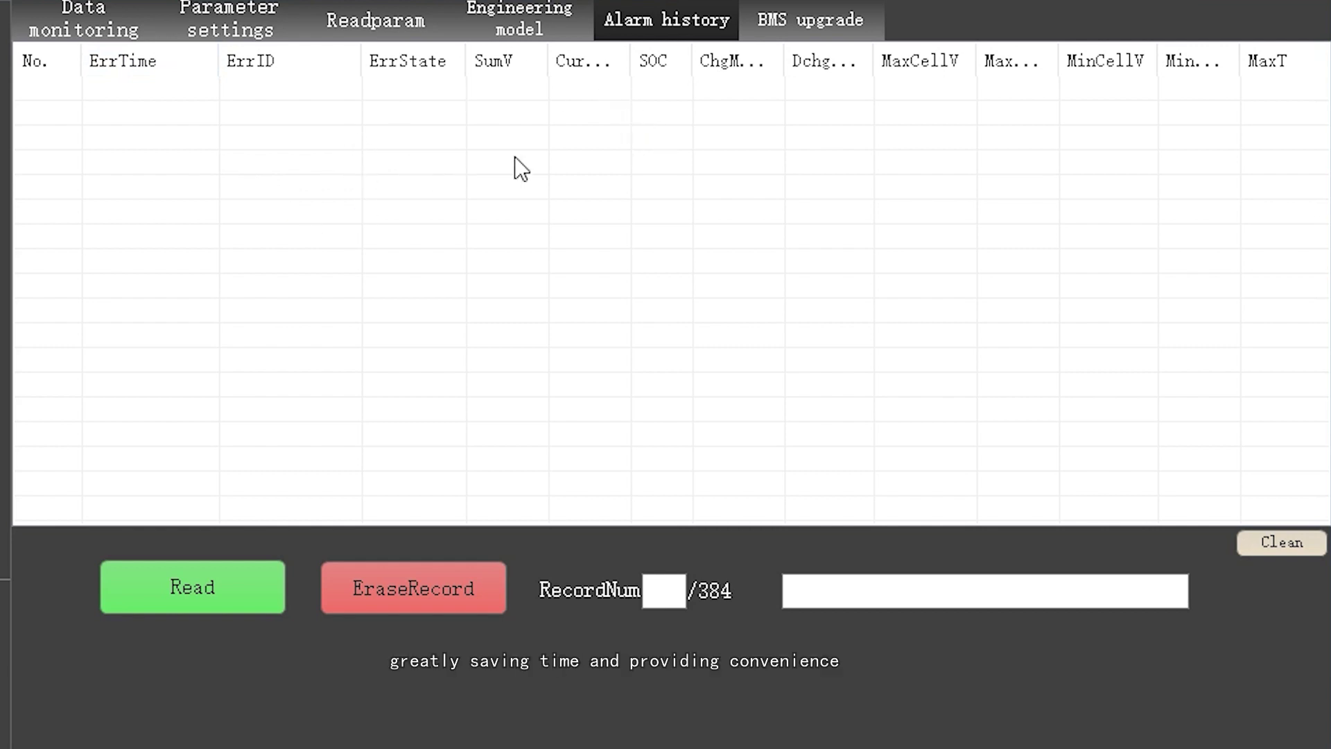
{"action": "left_click", "coordinate": [810, 21]}
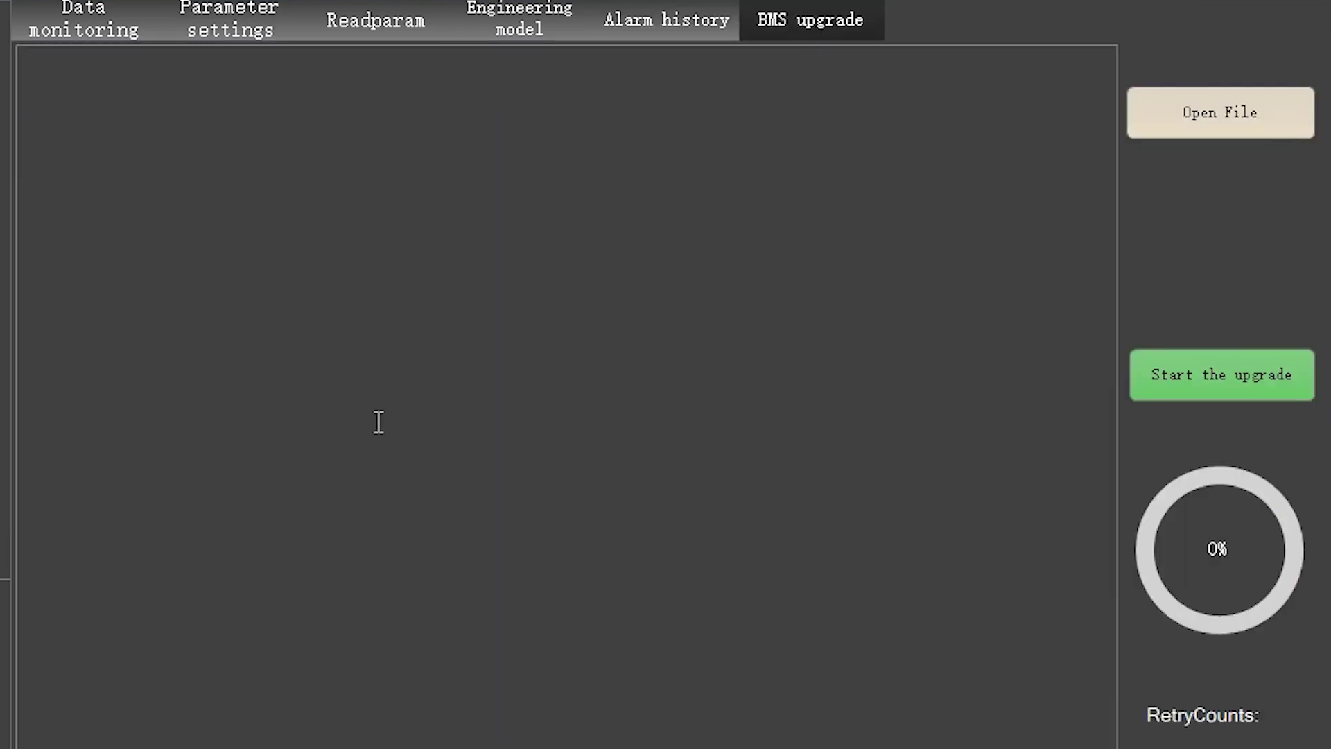